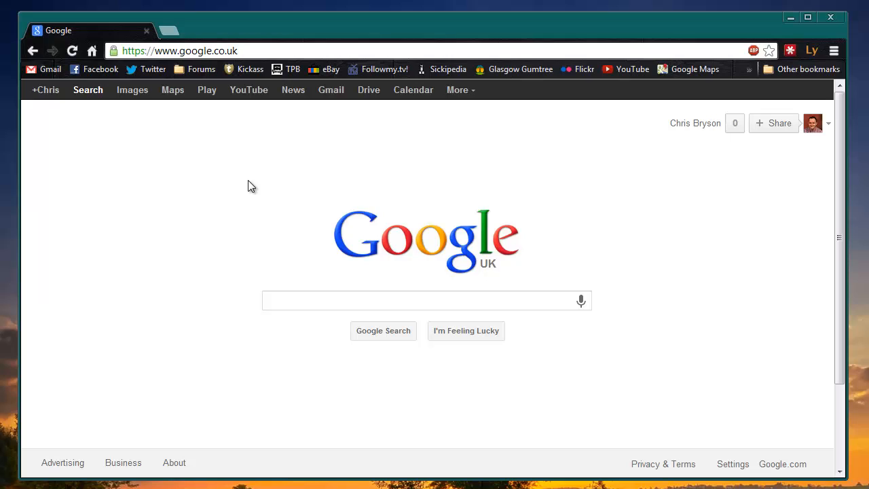
Load the router admin page at 192.168.0.1 in Chrome.
{"action": "left_click", "coordinate": [269, 50]}
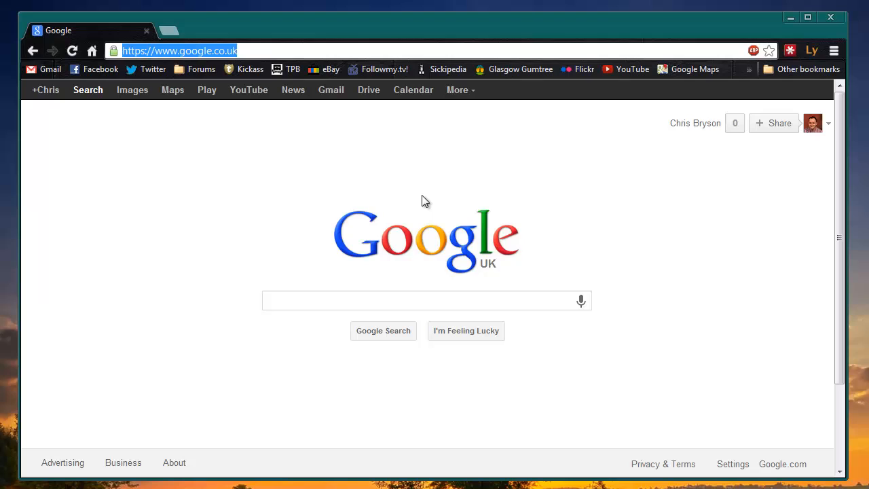
{"action": "type", "text": "192"}
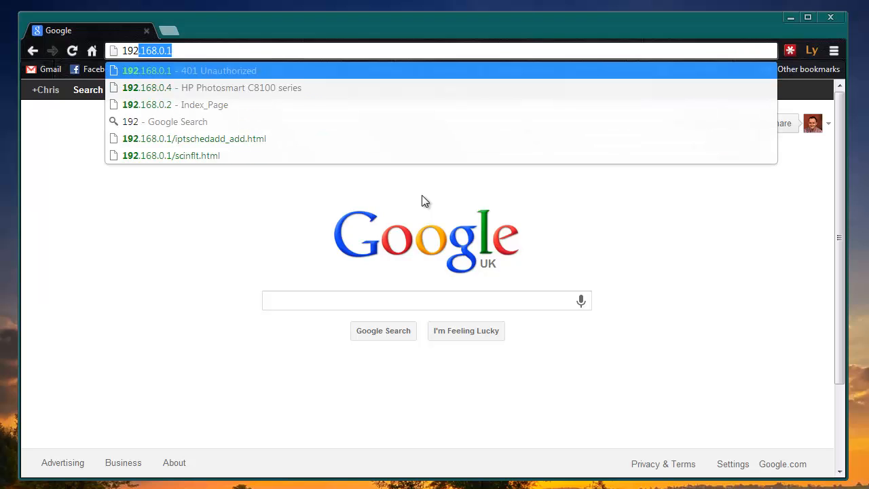
{"action": "key", "text": "Right"}
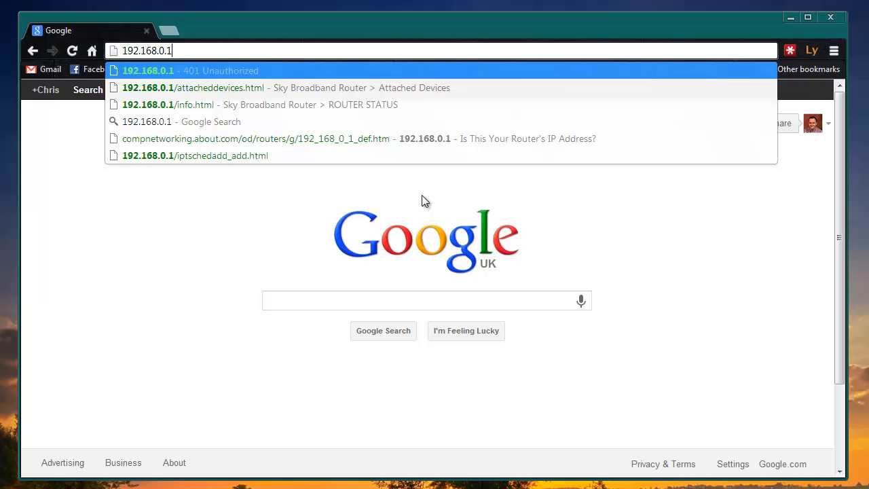
{"action": "key", "text": "Return"}
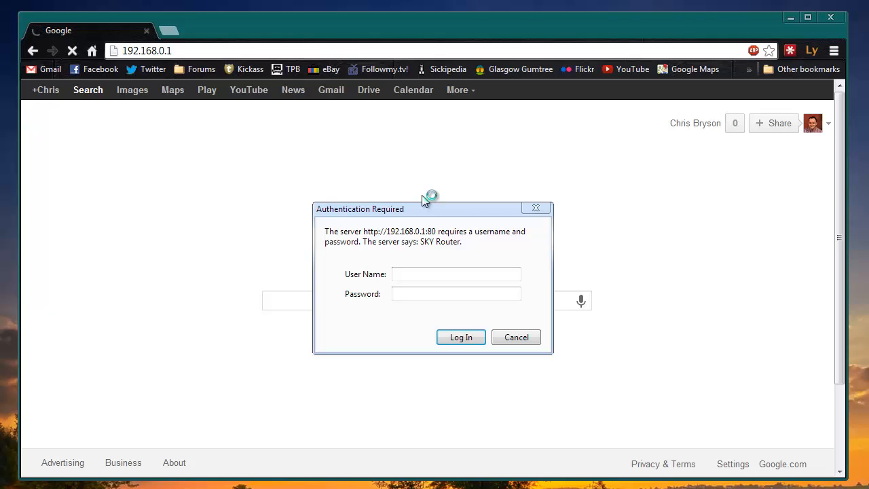
Log in with the router's username and password.
{"action": "type", "text": "admin"}
{"action": "key", "text": "Tab"}
{"action": "type", "text": "********"}
{"action": "left_click", "coordinate": [465, 339]}
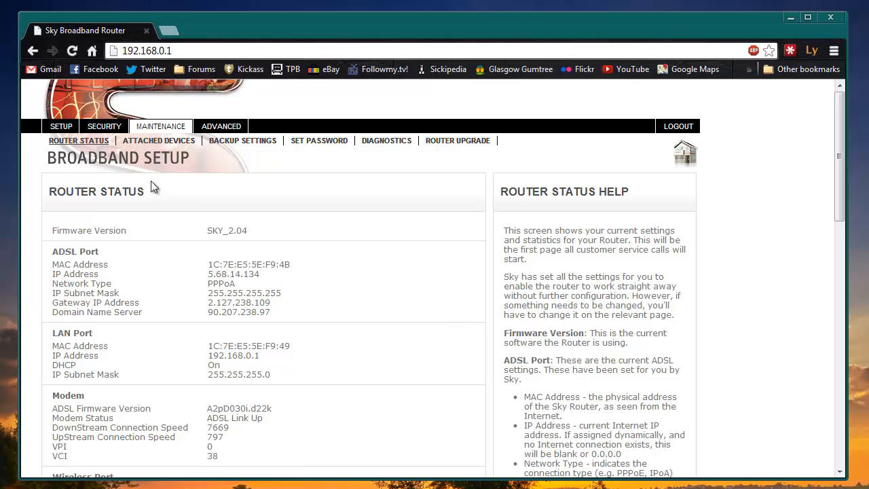
Copy the MAC address in row 5 (192.168.0.23) of the Attached Devices list.
{"action": "left_click", "coordinate": [170, 142]}
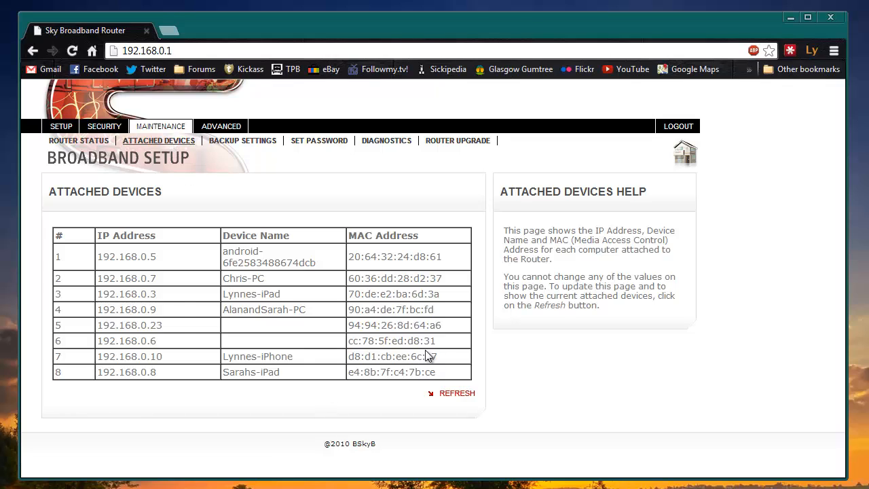
{"action": "left_click_drag", "start_coordinate": [442, 327], "coordinate": [372, 330]}
{"action": "left_click", "coordinate": [442, 329]}
{"action": "left_click_drag", "start_coordinate": [444, 332], "coordinate": [349, 325]}
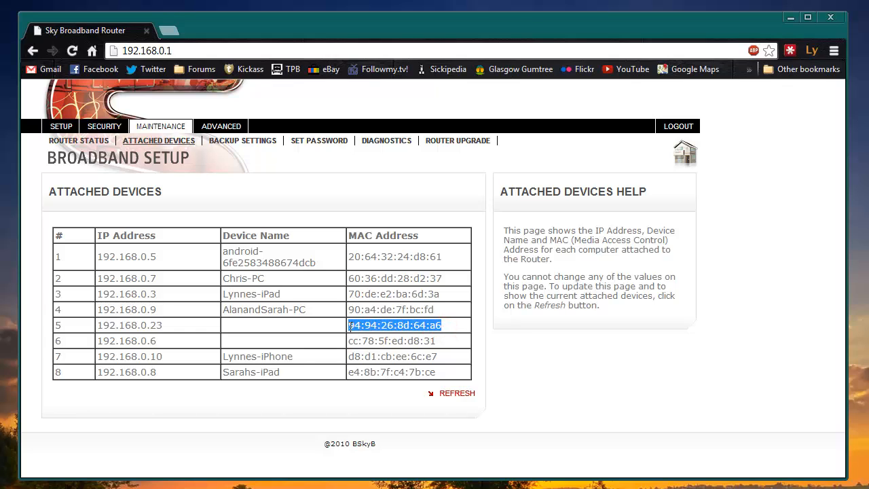
{"action": "right_click", "coordinate": [417, 328]}
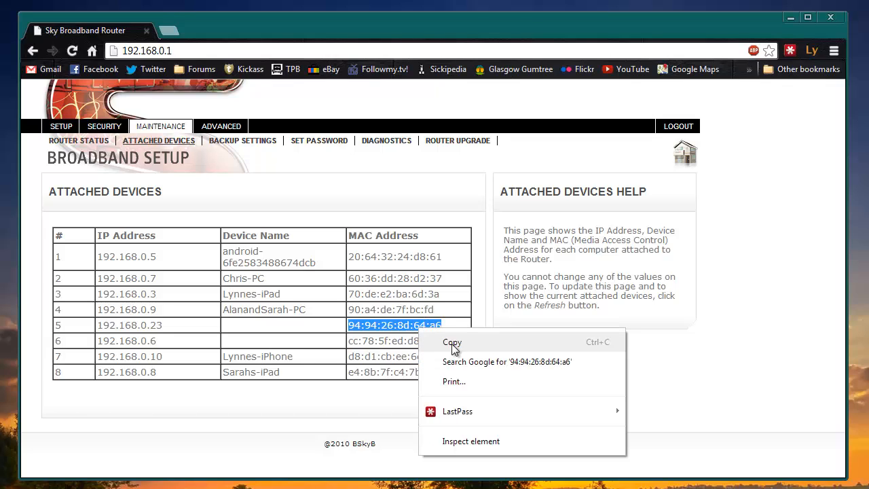
{"action": "left_click", "coordinate": [479, 343]}
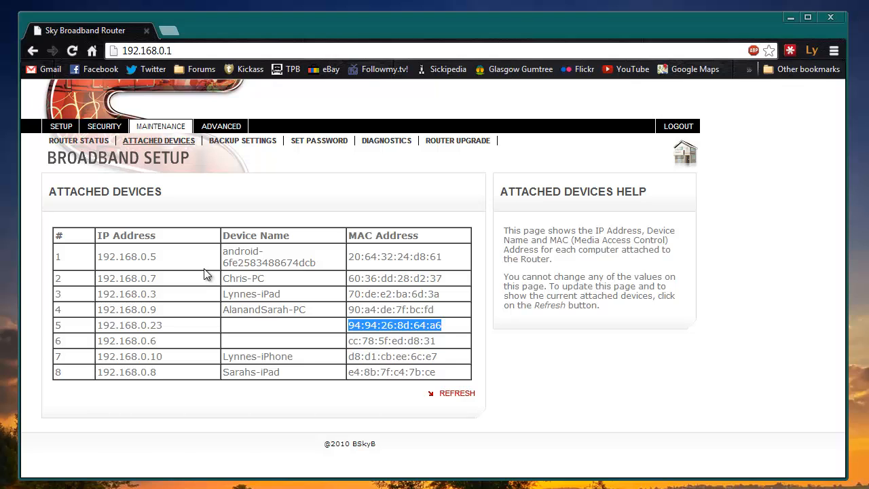
Start a new LAN IP address reservation for 192.168.0.23.
{"action": "left_click", "coordinate": [237, 128]}
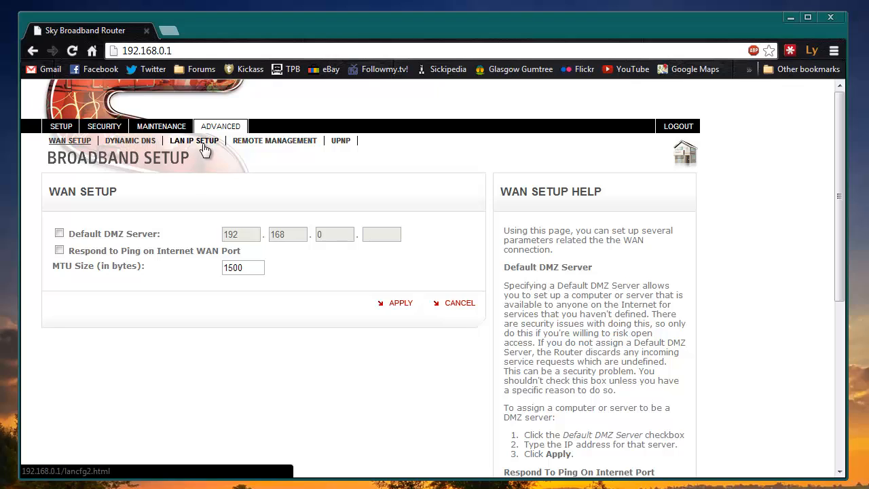
{"action": "left_click", "coordinate": [203, 144]}
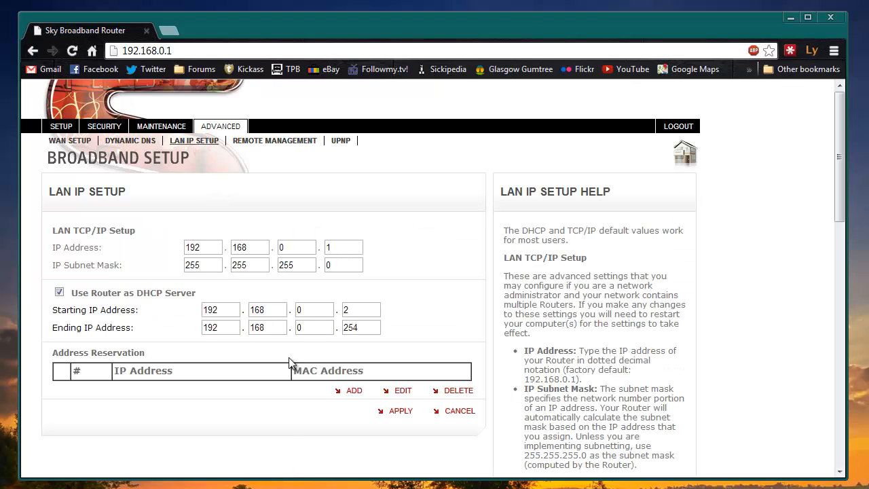
{"action": "left_click", "coordinate": [353, 392]}
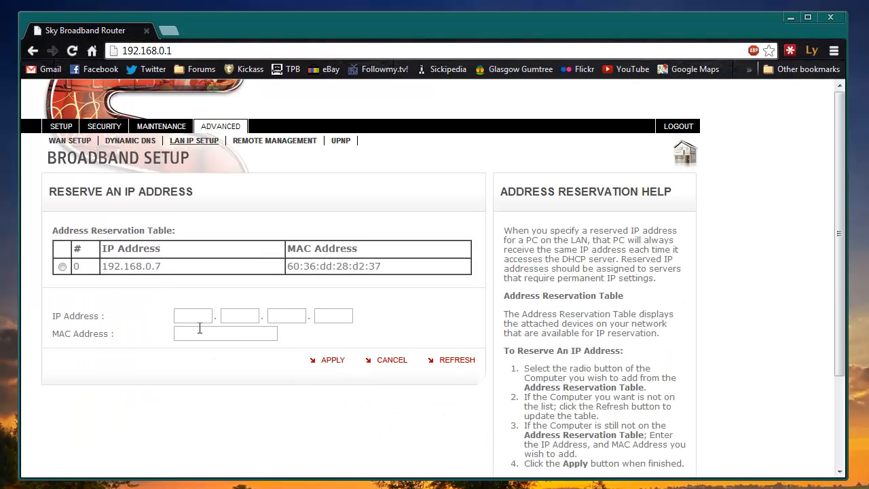
{"action": "left_click", "coordinate": [198, 315]}
{"action": "type", "text": "192"}
{"action": "key", "text": "Tab"}
{"action": "type", "text": "168"}
{"action": "key", "text": "Tab"}
{"action": "type", "text": "0"}
{"action": "key", "text": "Tab"}
{"action": "type", "text": "23"}
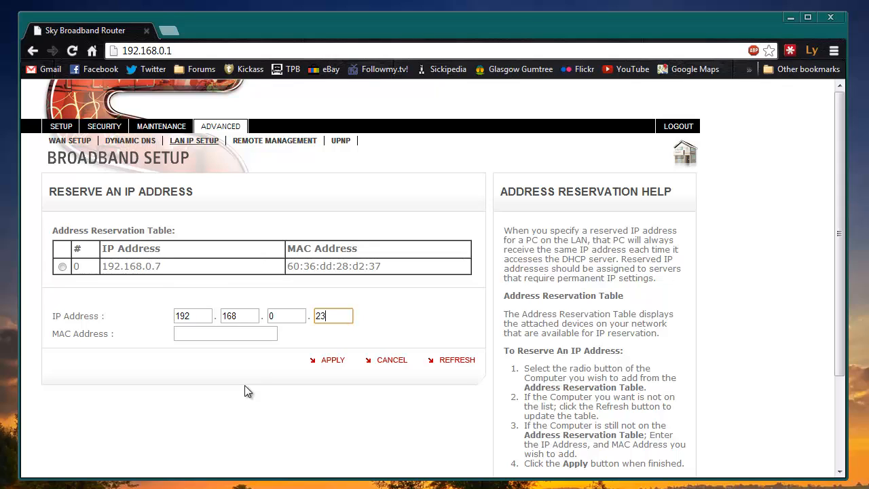
Paste the device's MAC address into the reservation and apply it.
{"action": "left_click", "coordinate": [230, 333]}
{"action": "right_click", "coordinate": [231, 334]}
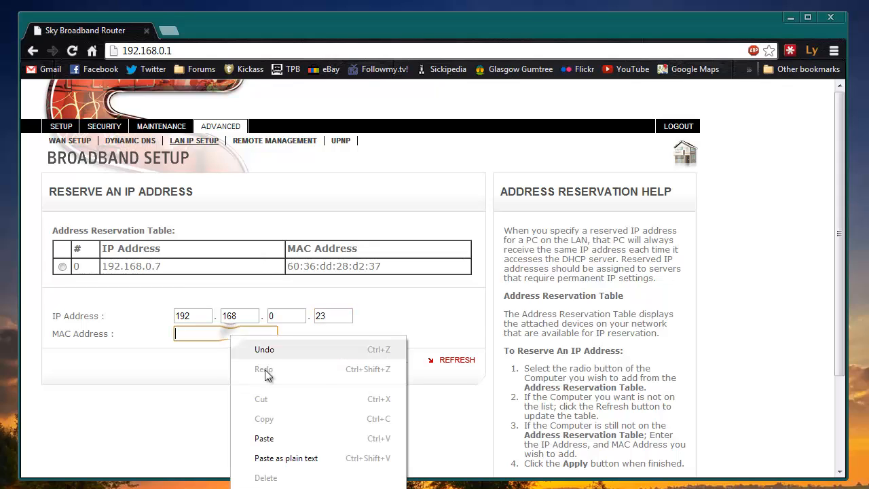
{"action": "left_click", "coordinate": [298, 438]}
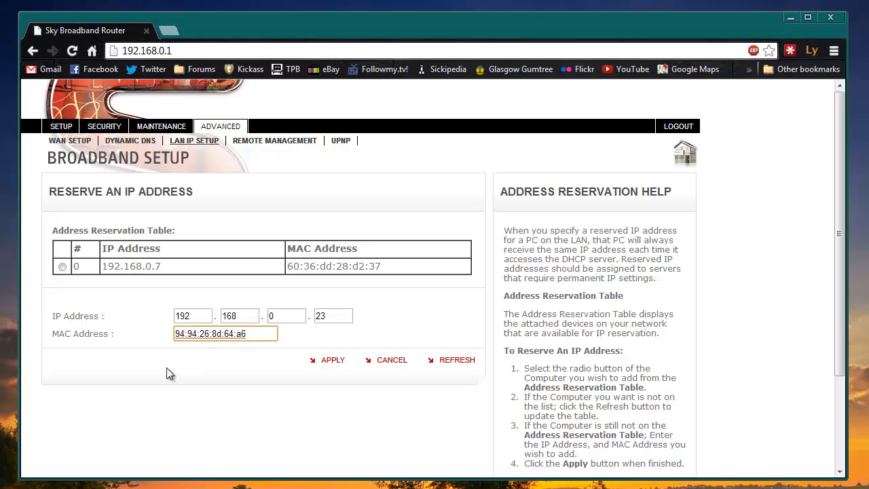
{"action": "left_click", "coordinate": [337, 361]}
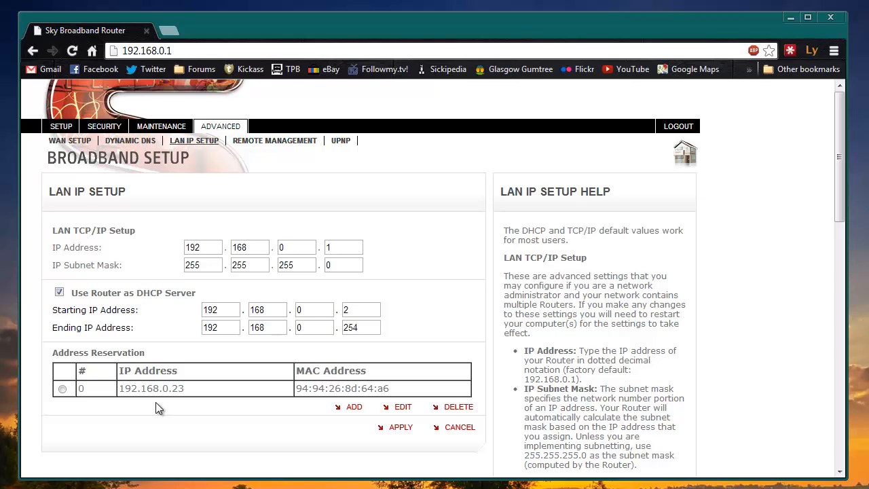
Set the Security schedule to Every Day, All Day off, 19:00 to 08:00, and apply.
{"action": "left_click", "coordinate": [107, 129]}
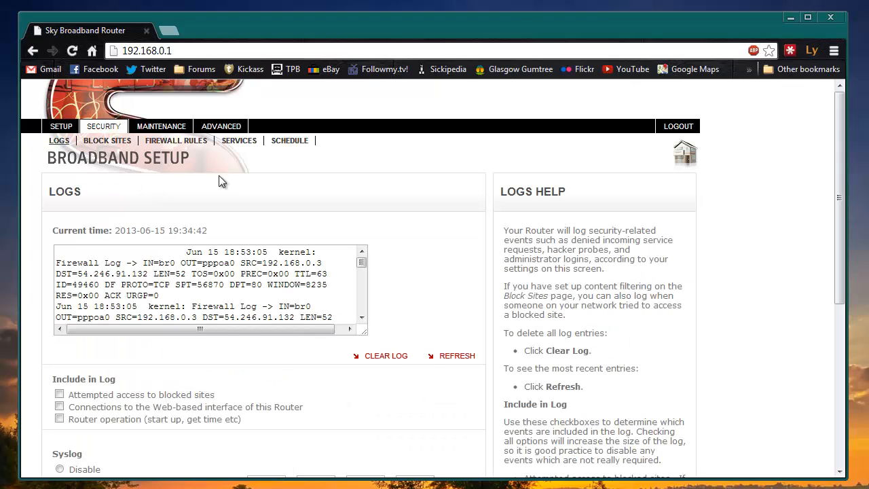
{"action": "left_click", "coordinate": [288, 143]}
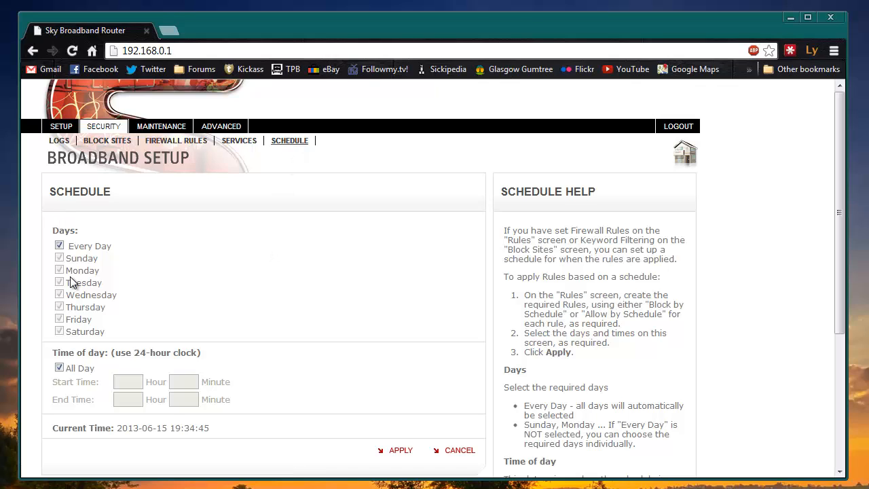
{"action": "left_click", "coordinate": [59, 369]}
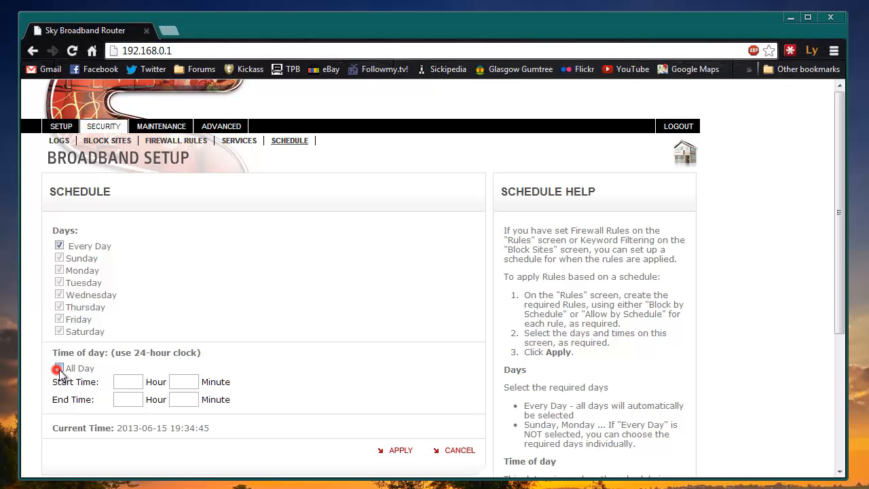
{"action": "left_click", "coordinate": [128, 381]}
{"action": "type", "text": "19"}
{"action": "key", "text": "Tab"}
{"action": "type", "text": "00"}
{"action": "key", "text": "Tab"}
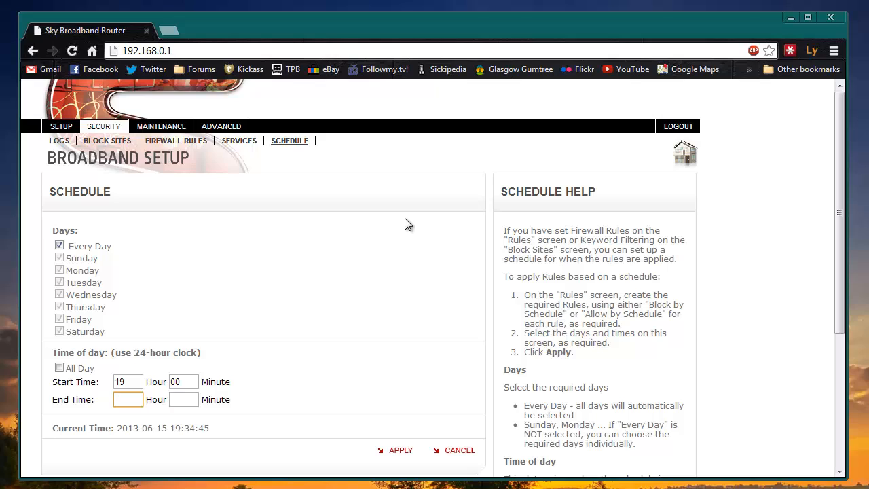
{"action": "type", "text": "08"}
{"action": "key", "text": "Tab"}
{"action": "type", "text": "00"}
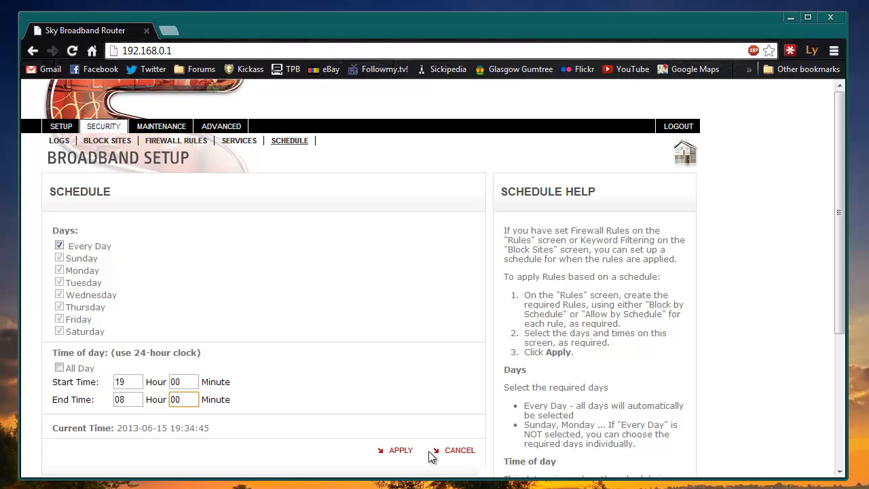
{"action": "left_click", "coordinate": [398, 450]}
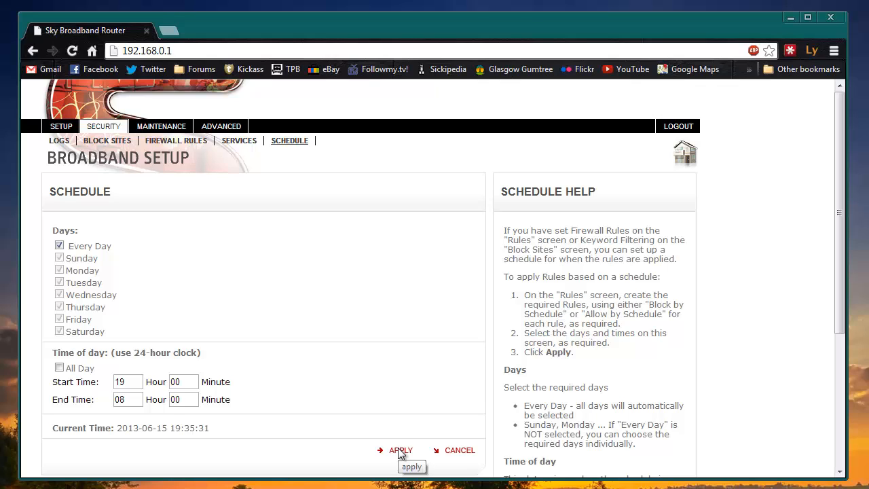
Add an outbound firewall rule with service Any(ALL) and action BLOCK by schedule.
{"action": "left_click", "coordinate": [190, 142]}
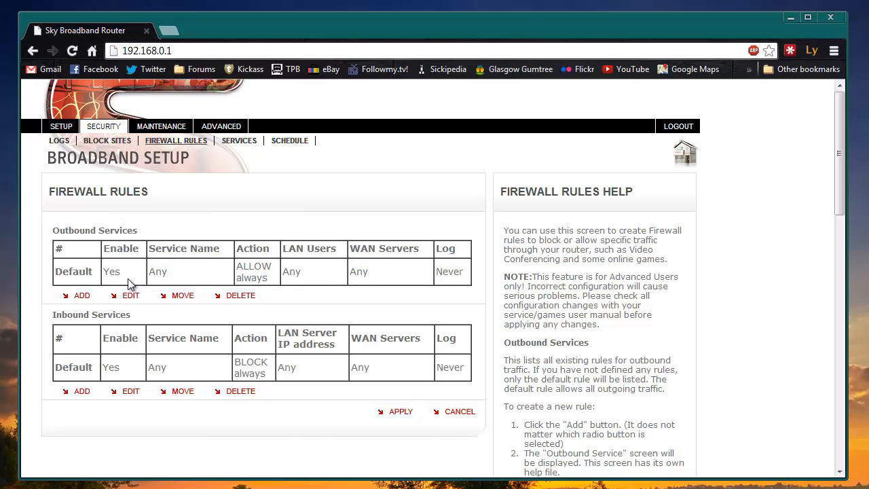
{"action": "left_click", "coordinate": [80, 297]}
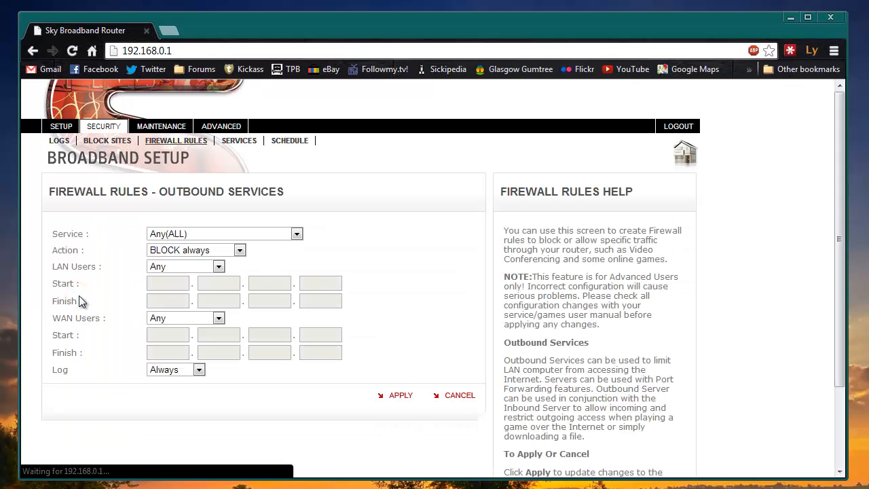
{"action": "left_click", "coordinate": [296, 235]}
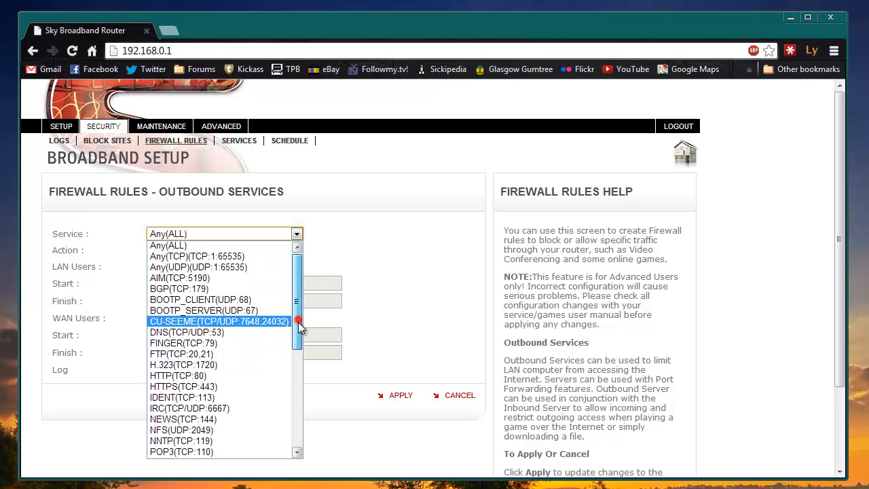
{"action": "mouse_move", "coordinate": [297, 302]}
{"action": "left_mouse_down"}
{"action": "mouse_move", "coordinate": [295, 407]}
{"action": "mouse_move", "coordinate": [296, 289]}
{"action": "left_mouse_up"}
{"action": "left_click", "coordinate": [282, 246]}
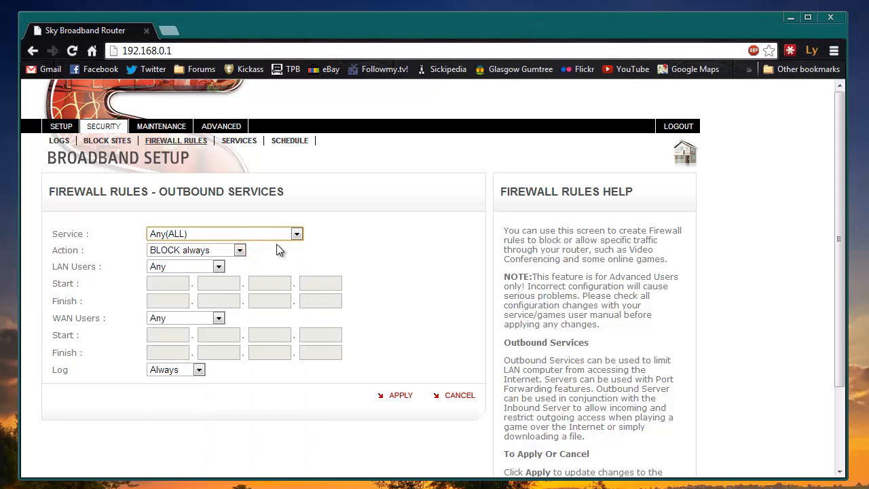
{"action": "left_click", "coordinate": [239, 250]}
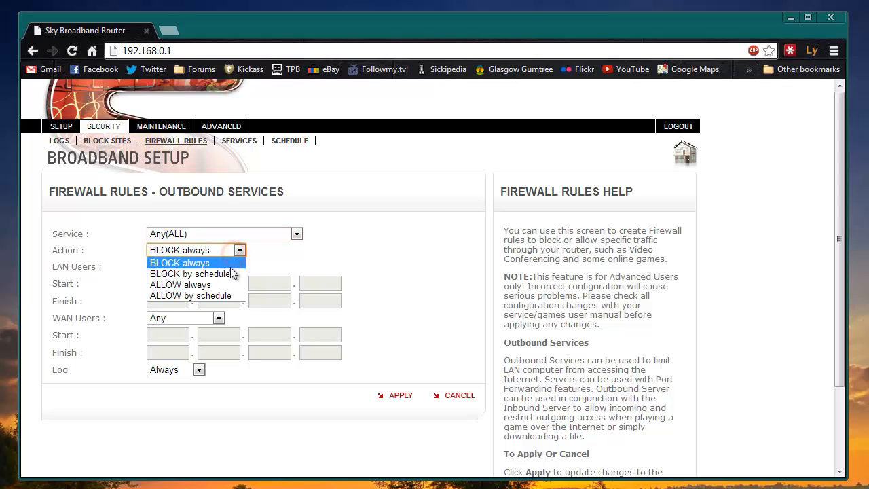
{"action": "left_click", "coordinate": [229, 274]}
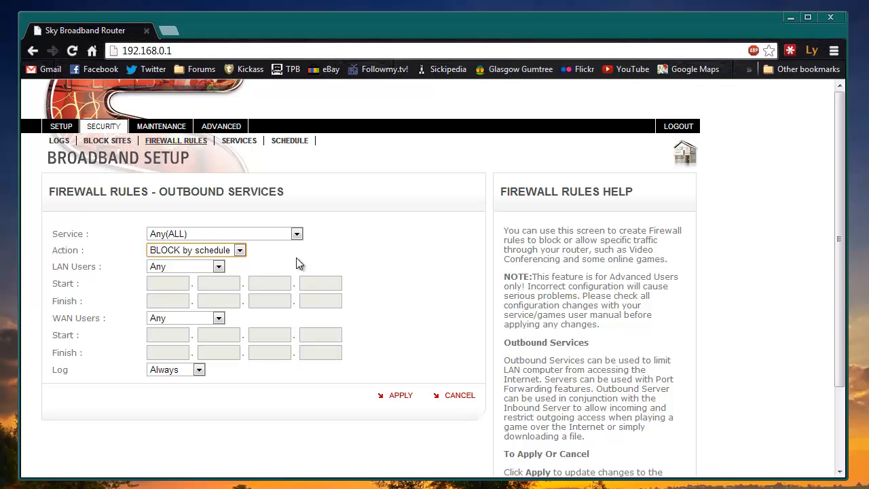
Limit the rule to the single LAN address 192.168.0.23 and save it.
{"action": "left_click", "coordinate": [218, 266]}
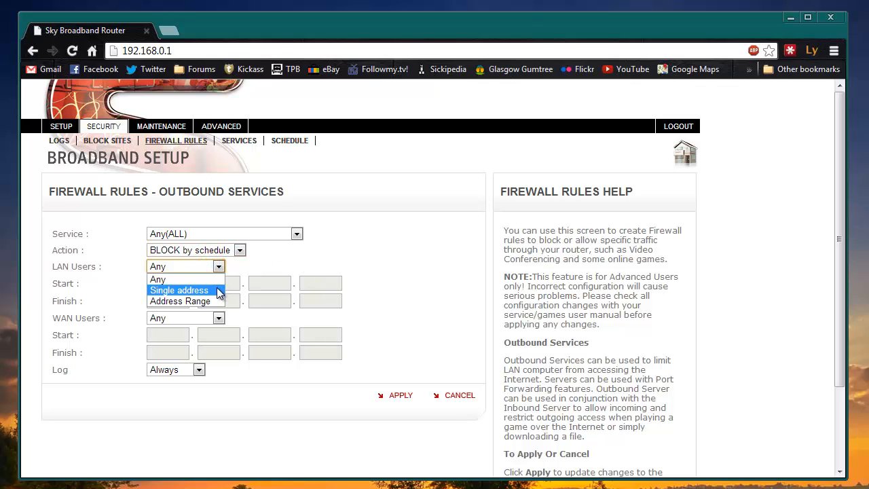
{"action": "left_click", "coordinate": [218, 292]}
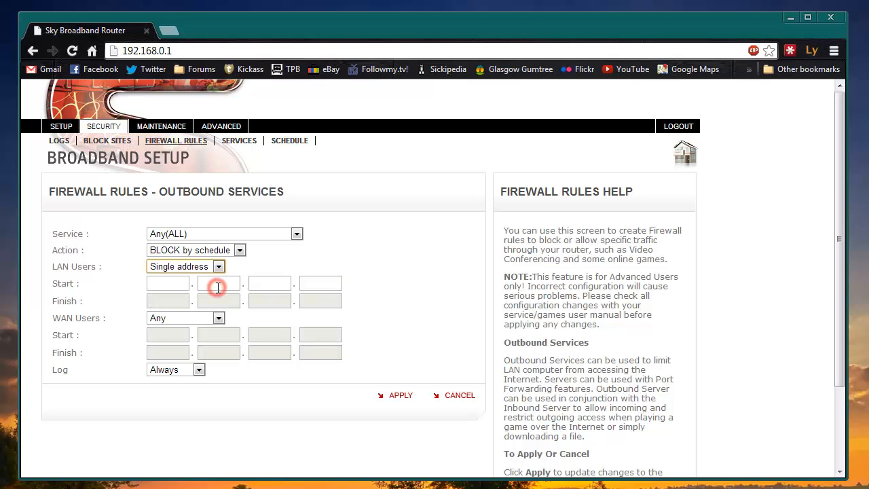
{"action": "left_click", "coordinate": [176, 282]}
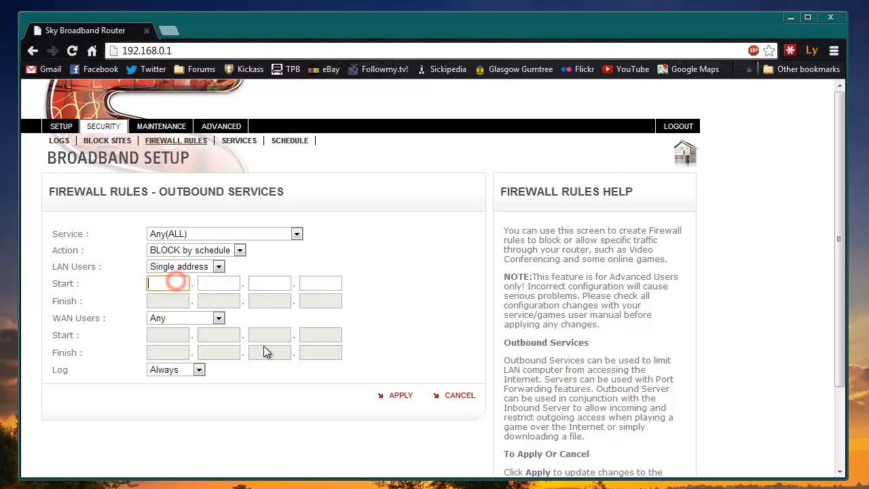
{"action": "type", "text": "192"}
{"action": "key", "text": "Tab"}
{"action": "type", "text": "168"}
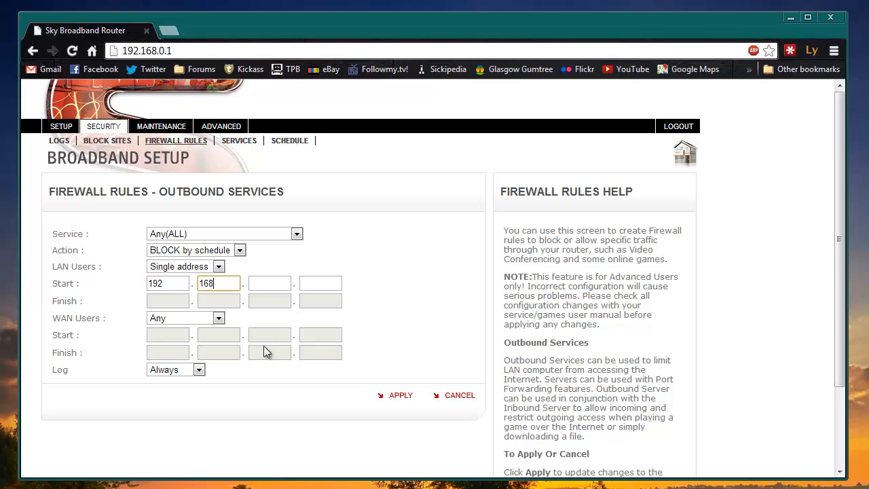
{"action": "key", "text": "Tab"}
{"action": "type", "text": "0"}
{"action": "key", "text": "Tab"}
{"action": "type", "text": "23"}
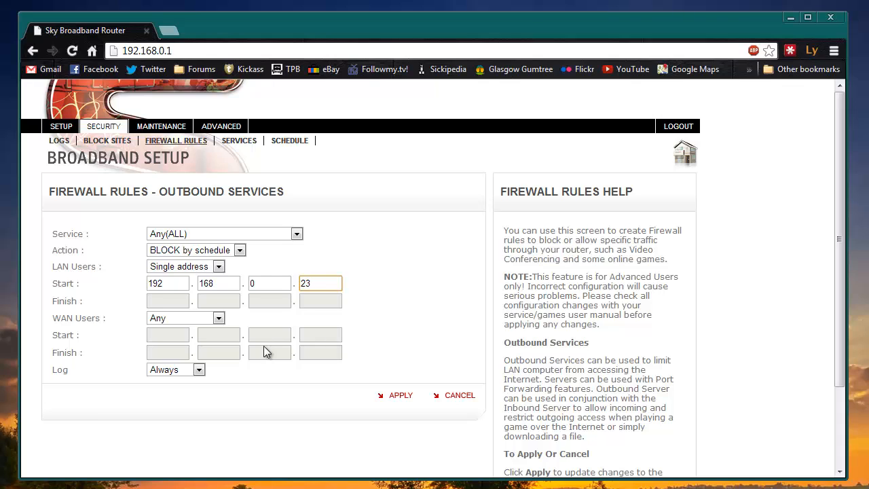
{"action": "left_click", "coordinate": [399, 395]}
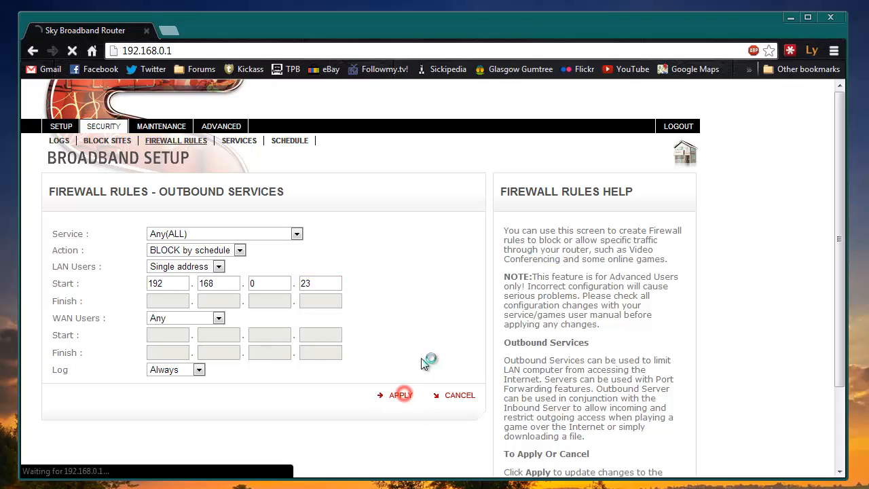